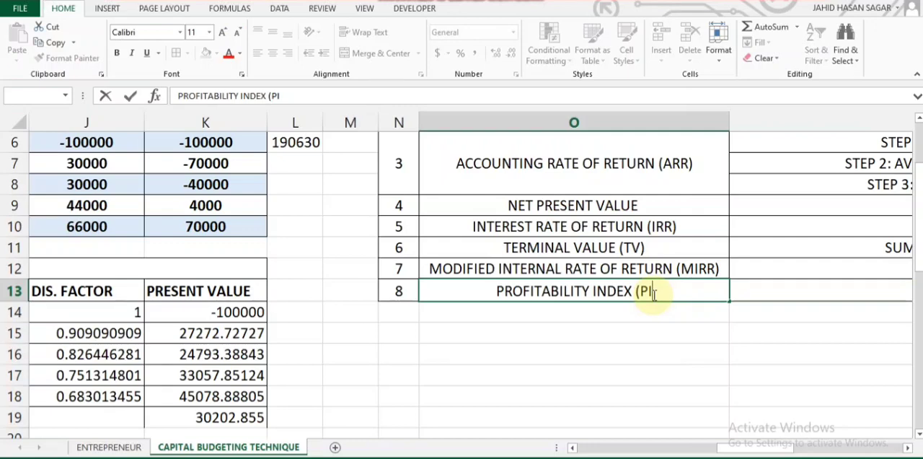
# Step: Complete the label in O13 as "PROFITABILITY INDEX (PI)"
pyautogui.write(')')
pyautogui.press('Return')
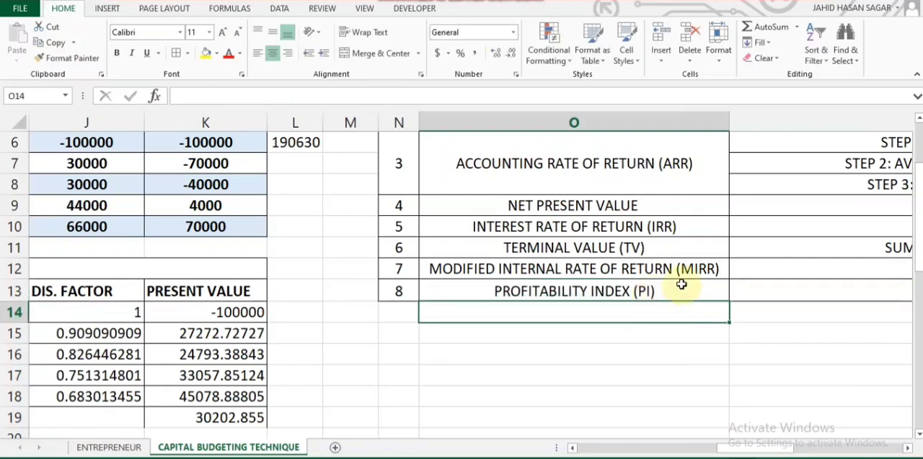
pyautogui.click(685, 290)
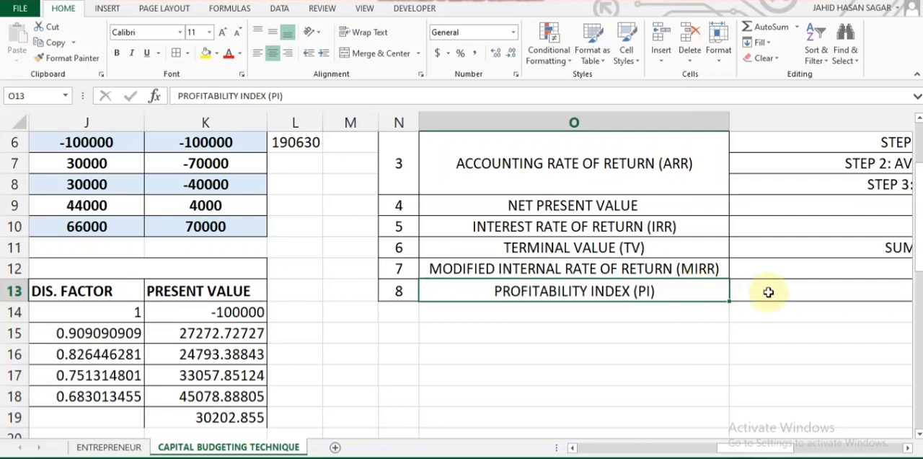
# Step: Review the profitability index formula in P13 and examine Project A's present value table
pyautogui.hscroll(1, 769, 291)
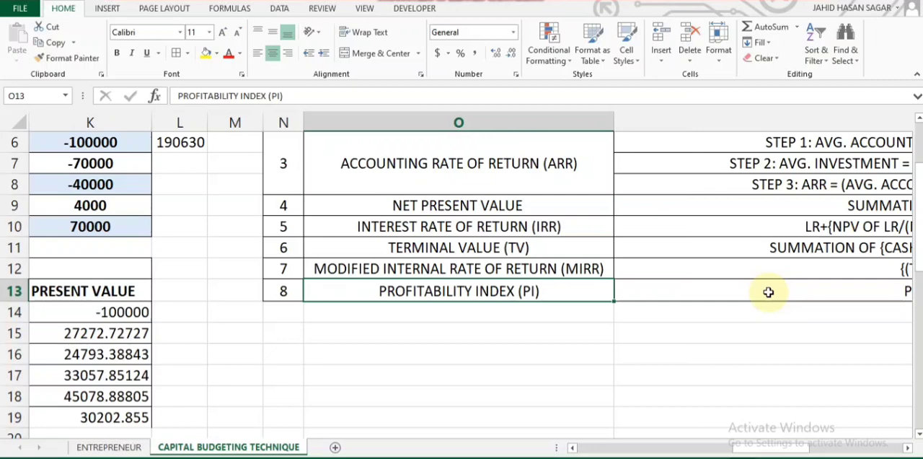
pyautogui.click(777, 338)
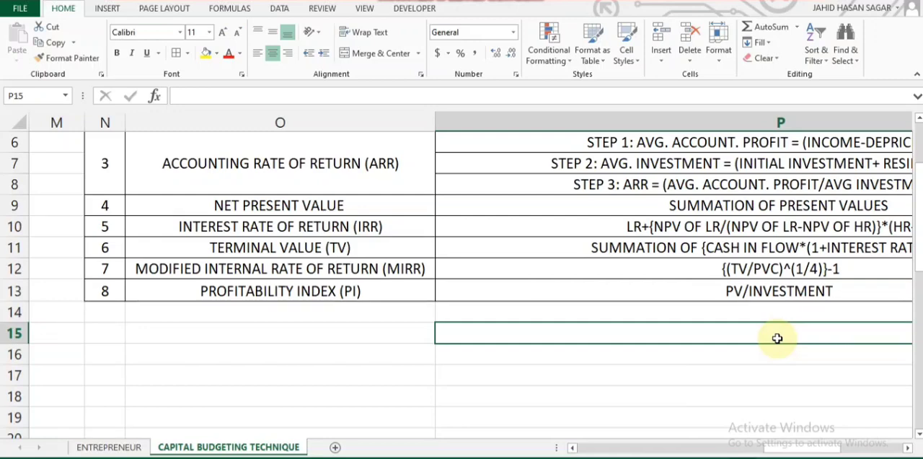
pyautogui.click(845, 290)
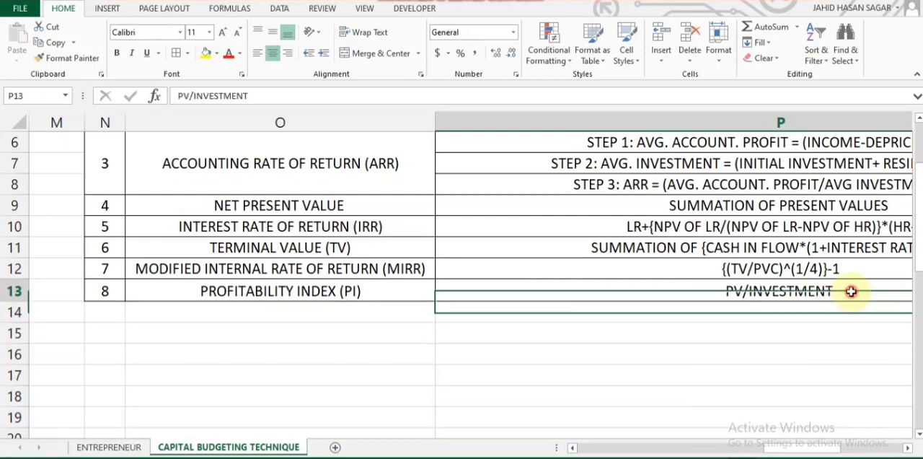
pyautogui.hscroll(2, 851, 292)
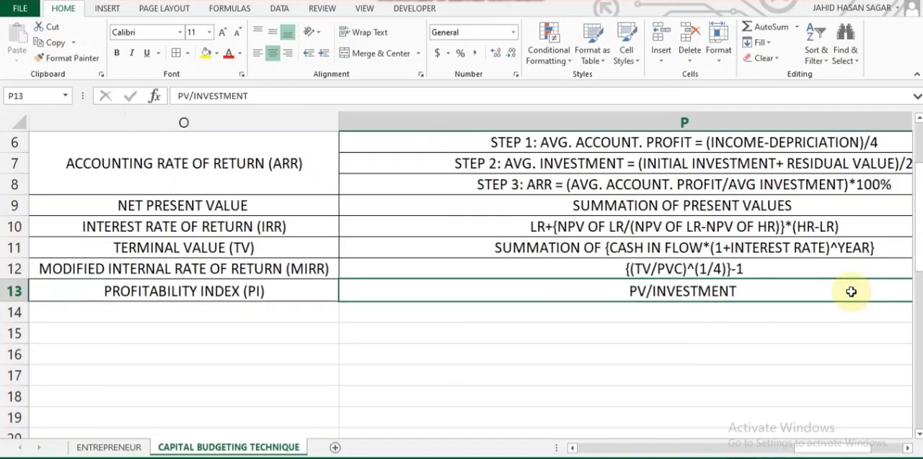
pyautogui.hscroll(-2, 852, 292)
pyautogui.hscroll(-5, 621, 277)
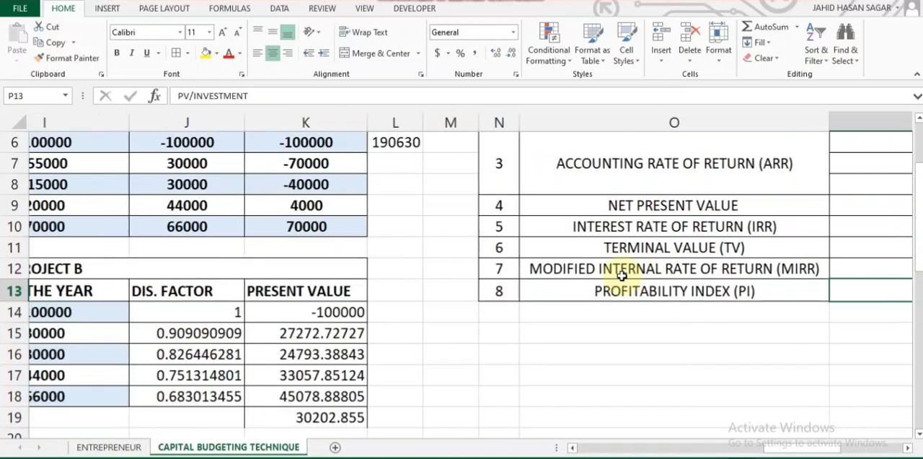
pyautogui.scroll(-2, 622, 278)
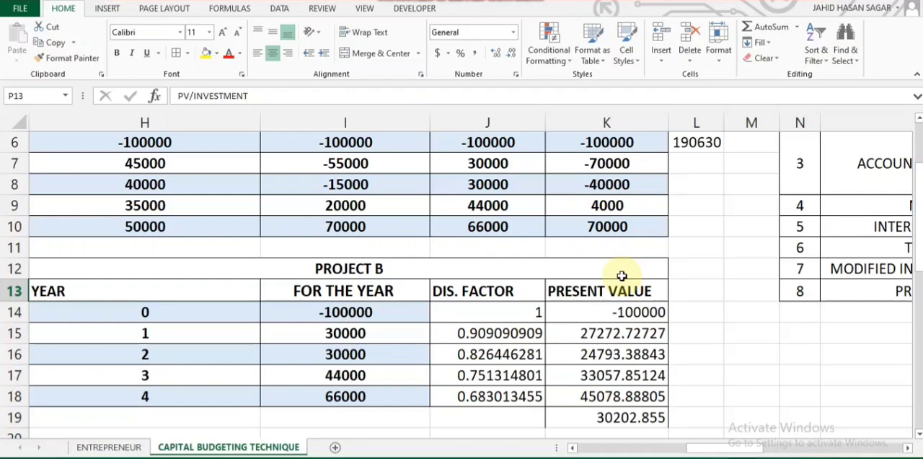
pyautogui.scroll(-3, 622, 276)
pyautogui.scroll(1, 622, 275)
pyautogui.hscroll(-4, 622, 276)
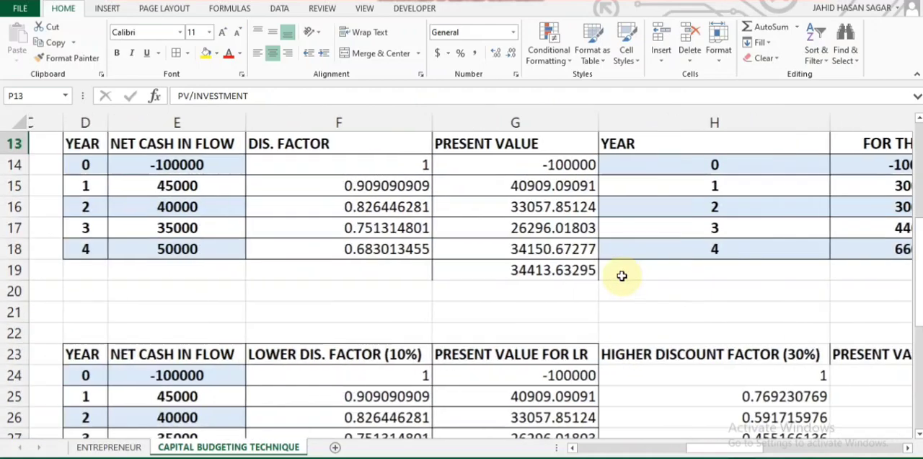
pyautogui.hscroll(-3, 622, 275)
pyautogui.scroll(1, 622, 275)
pyautogui.scroll(-1, 622, 275)
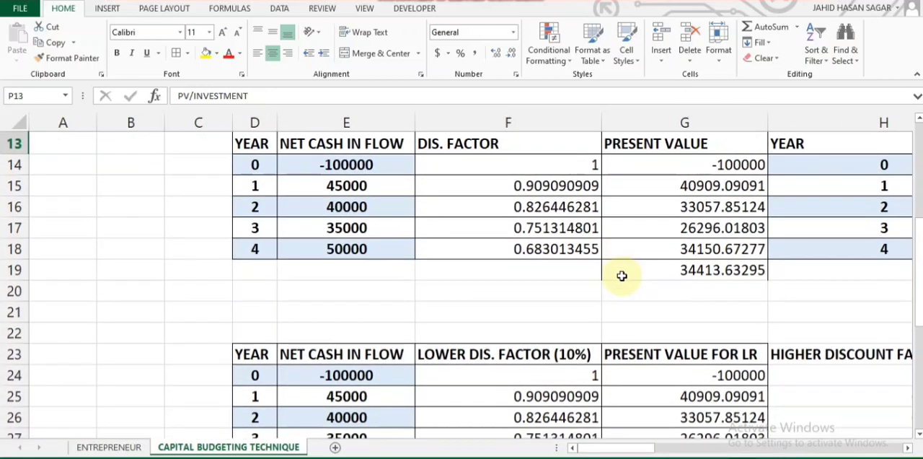
pyautogui.hscroll(1, 622, 276)
pyautogui.scroll(1, 622, 276)
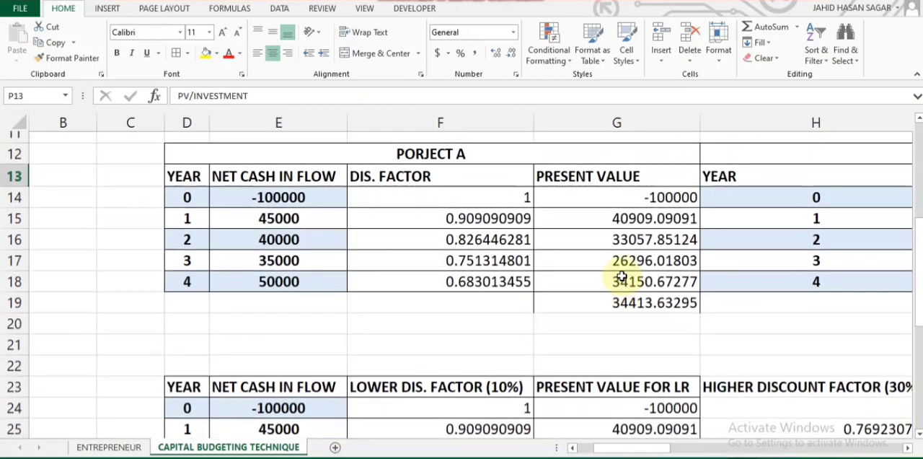
pyautogui.scroll(1, 622, 275)
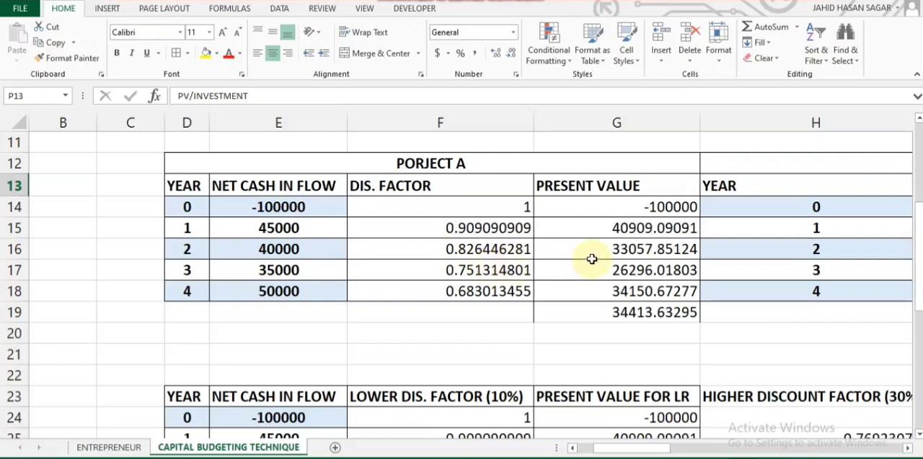
# Step: Sum Project A's present values for years 1 to 4 in G20 with =SUM(G15:G18)
pyautogui.click(600, 335)
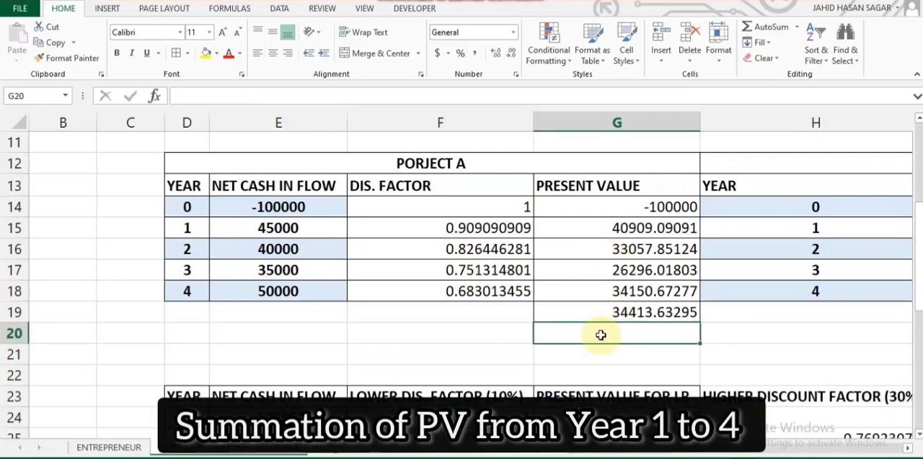
pyautogui.write('=SUM')
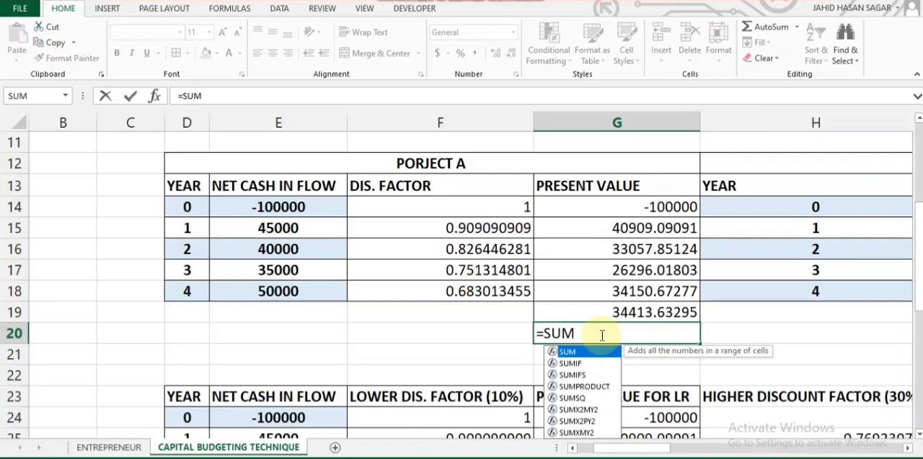
pyautogui.write('(')
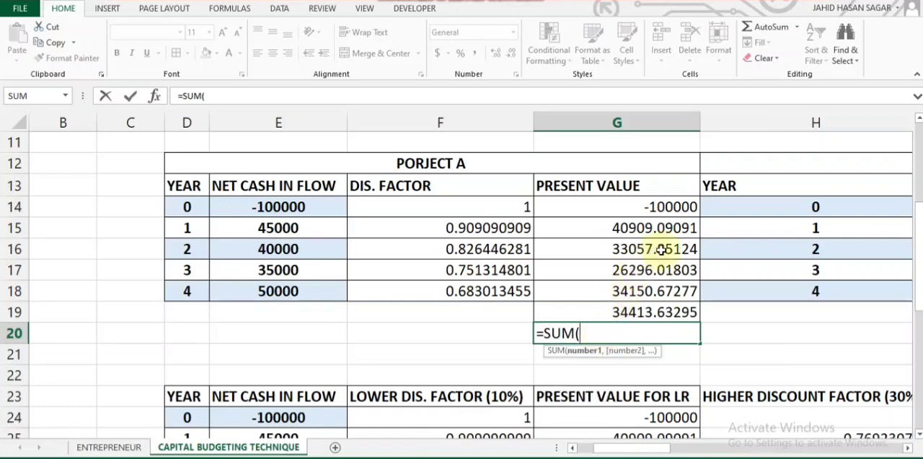
pyautogui.moveTo(663, 227); pyautogui.dragTo(657, 281)
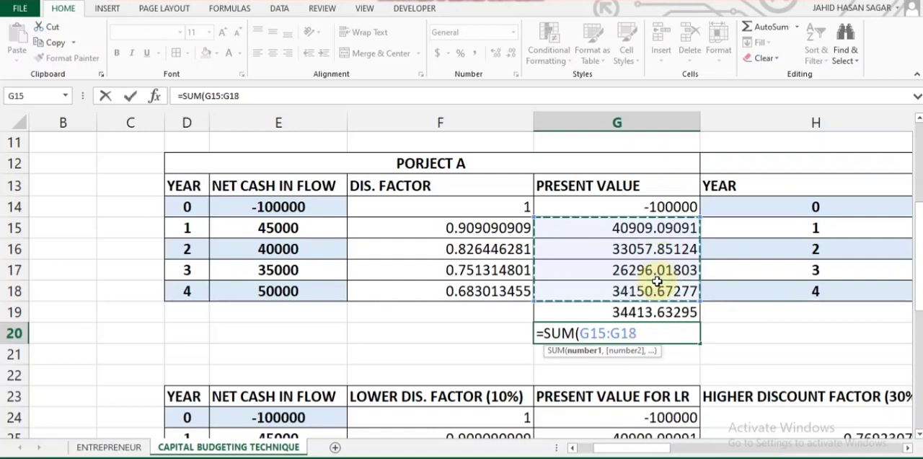
pyautogui.write(')')
pyautogui.press('Return')
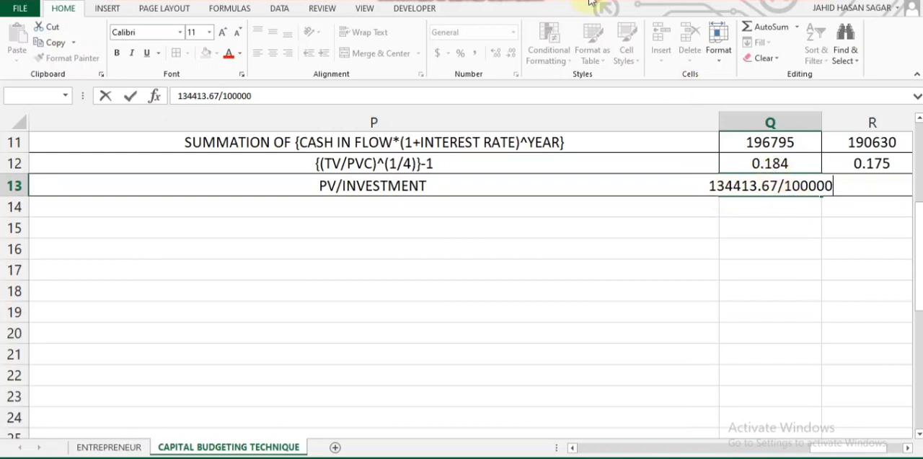
# Step: Record Project A's profitability index, 134413.67/100000, as 1.34 in Q13
pyautogui.click(510, 0)
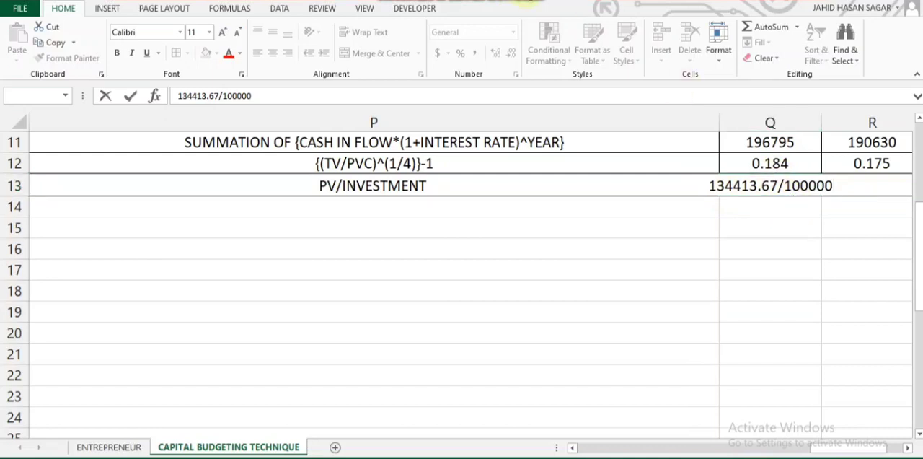
pyautogui.press('Return')
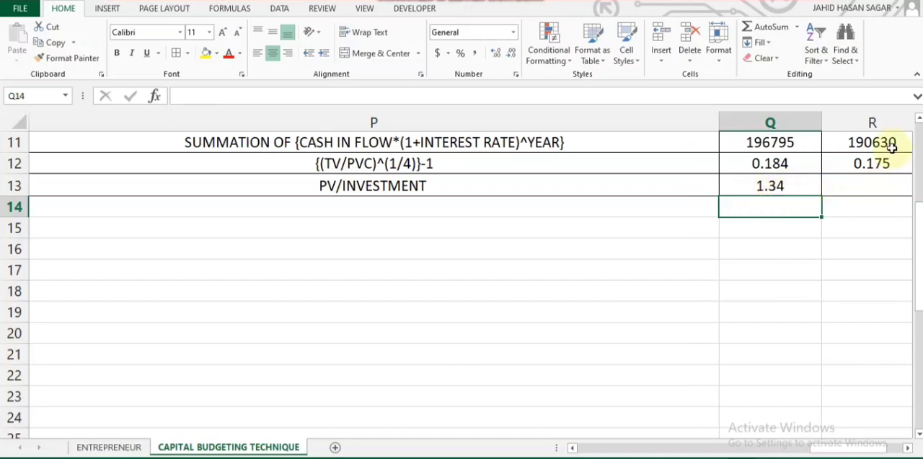
pyautogui.click(856, 189)
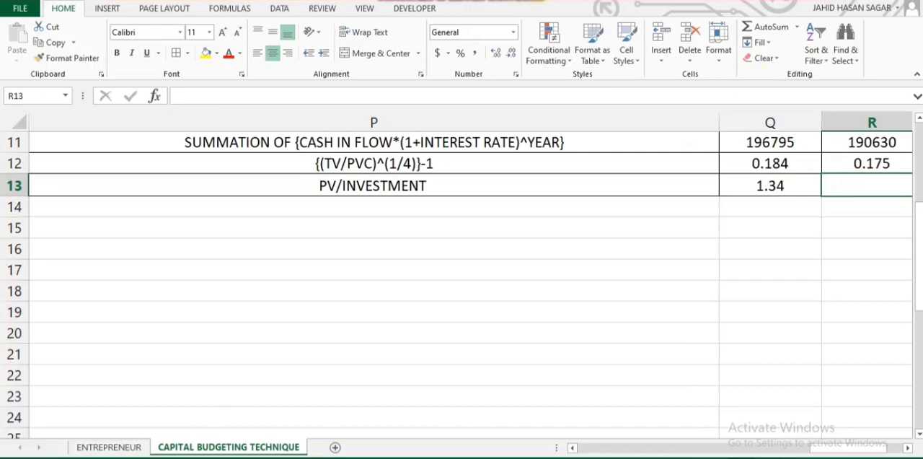
# Step: Sum Project B's present values for years 1 to 4 in K20 with =SUM(K15:K18)
pyautogui.hscroll(-2, 353, 228)
pyautogui.hscroll(-8, 354, 229)
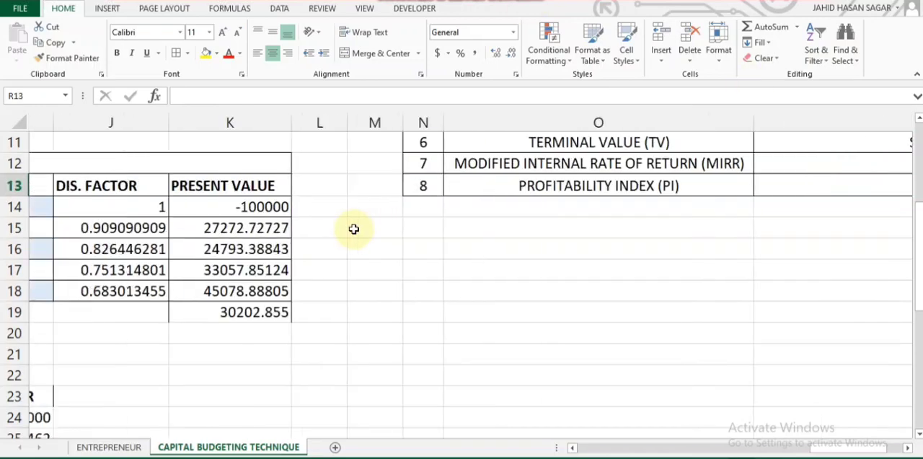
pyautogui.scroll(1, 354, 229)
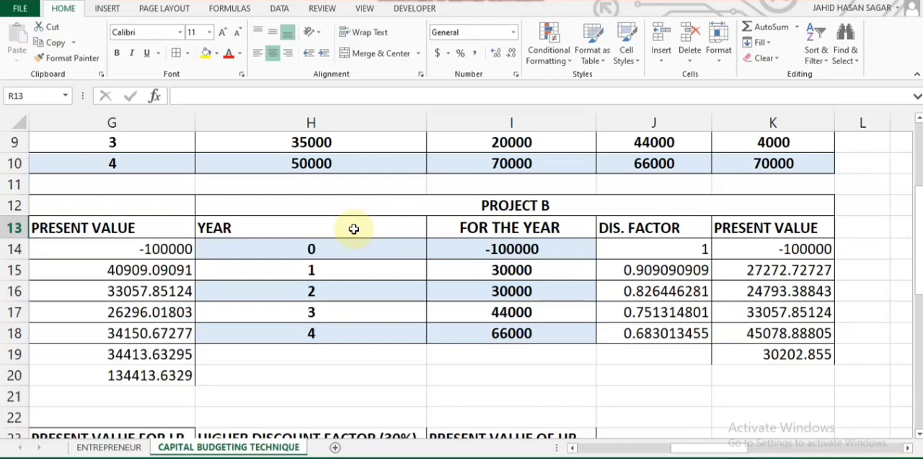
pyautogui.hscroll(-1, 354, 229)
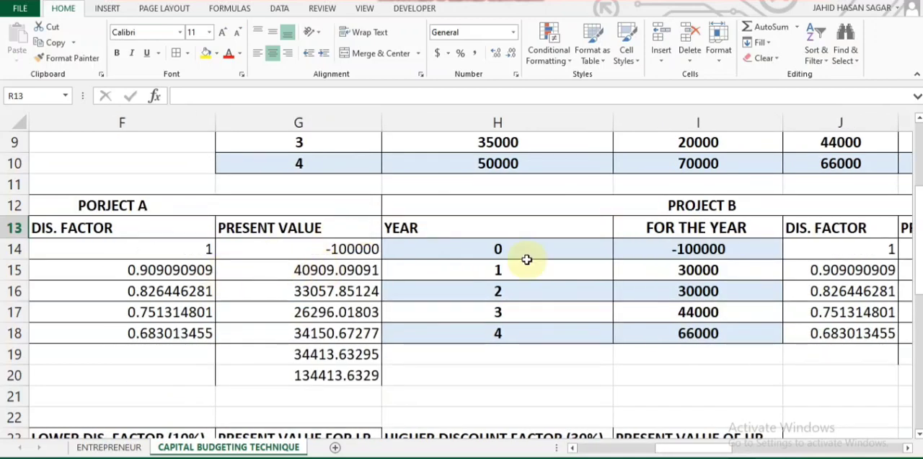
pyautogui.hscroll(2, 649, 252)
pyautogui.hscroll(1, 646, 260)
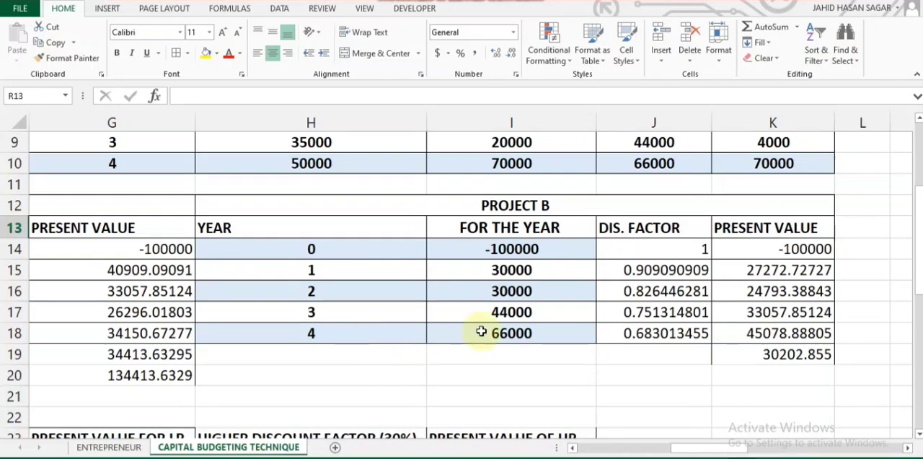
pyautogui.hscroll(2, 799, 313)
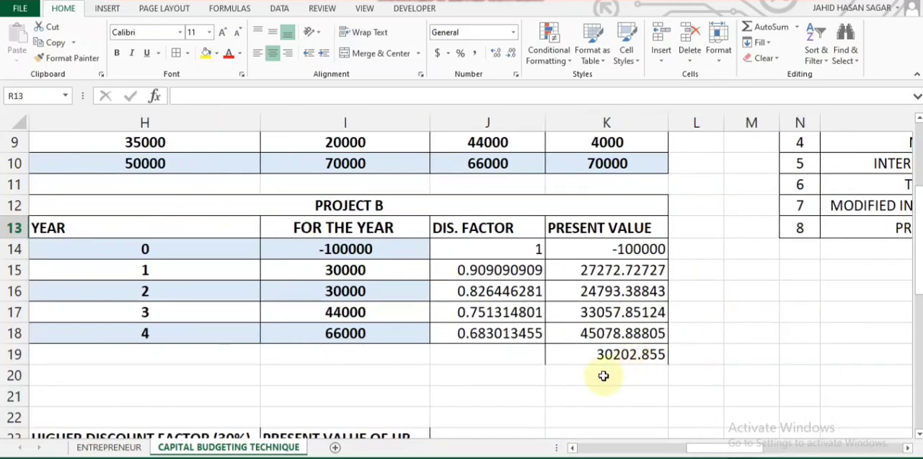
pyautogui.click(604, 375)
pyautogui.doubleClick(604, 375)
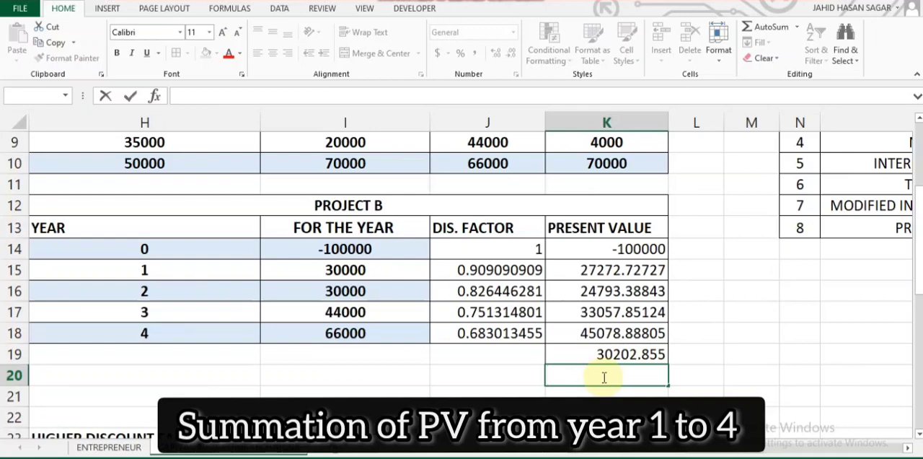
pyautogui.write('=SUM')
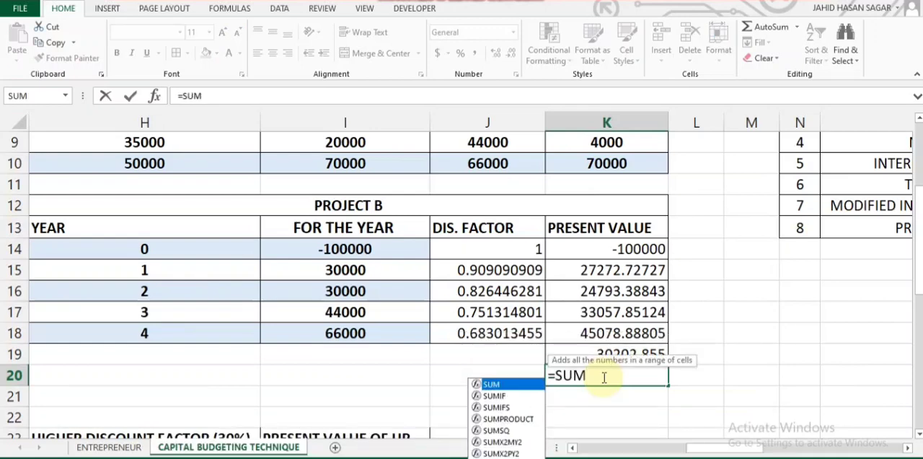
pyautogui.doubleClick(524, 383)
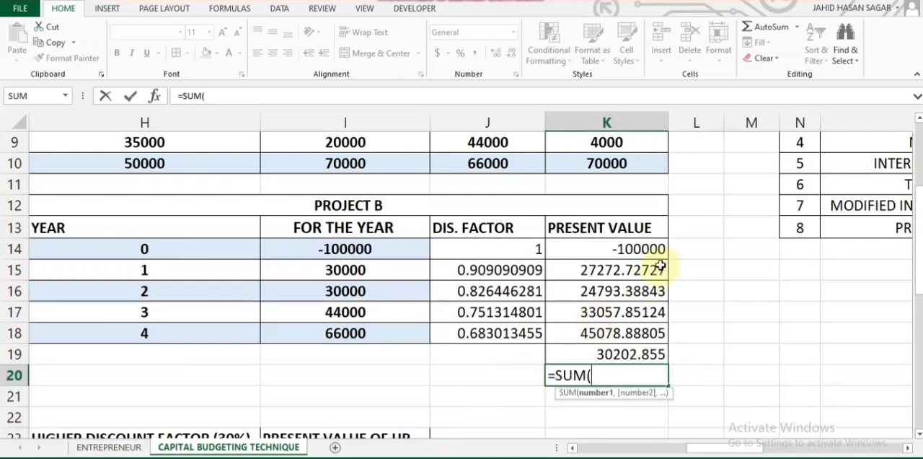
pyautogui.moveTo(655, 270); pyautogui.dragTo(650, 333)
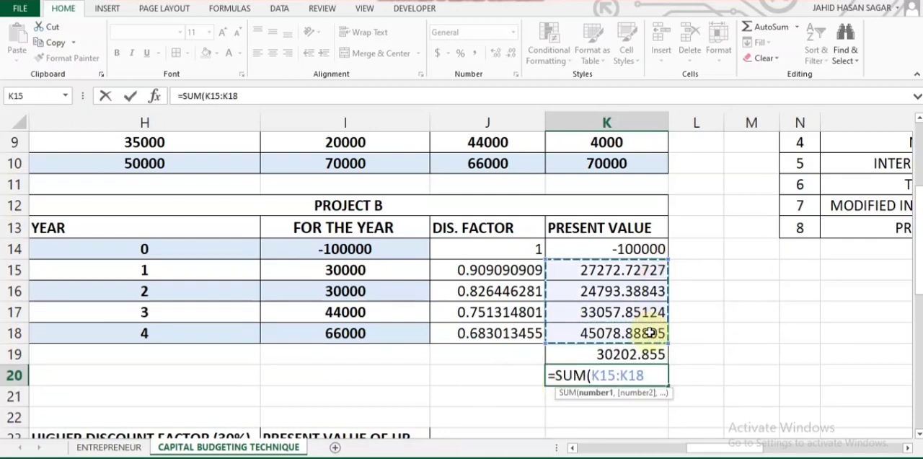
pyautogui.write(')')
pyautogui.hotkey('ctrl', 'Return')
pyautogui.press('Return')
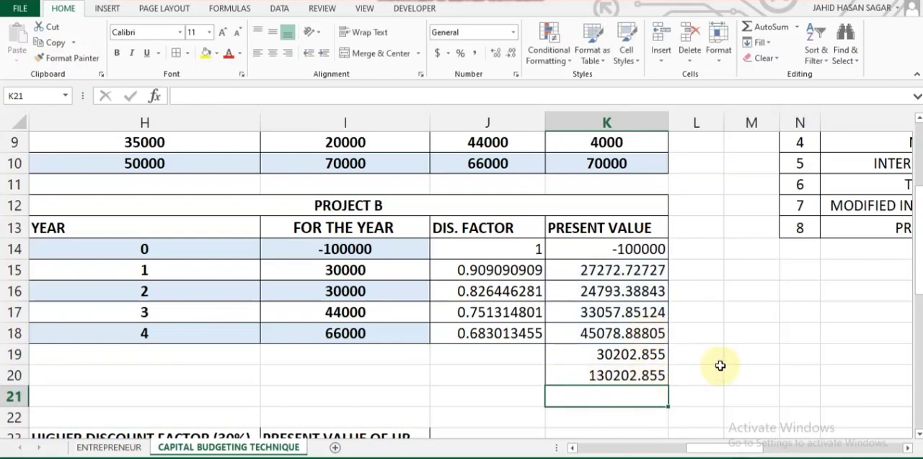
# Step: Enter 1.30 in R13 as Project B's profitability index
pyautogui.hscroll(10, 719, 366)
pyautogui.scroll(1, 720, 365)
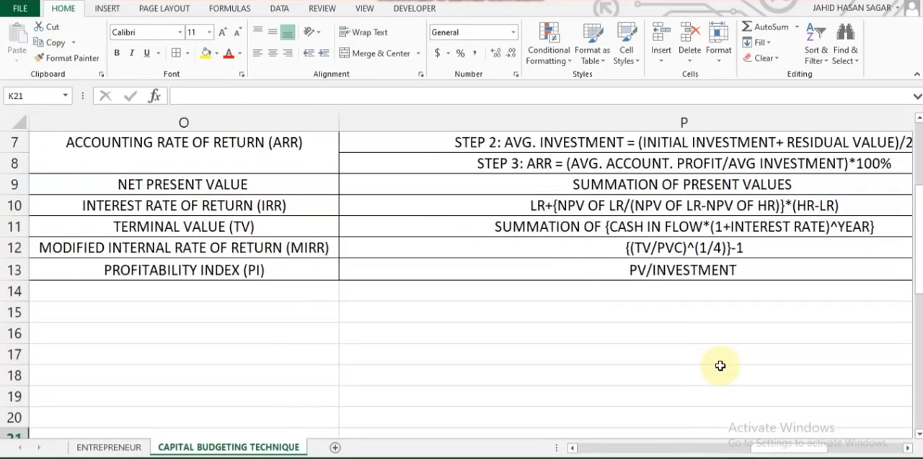
pyautogui.hscroll(5, 720, 366)
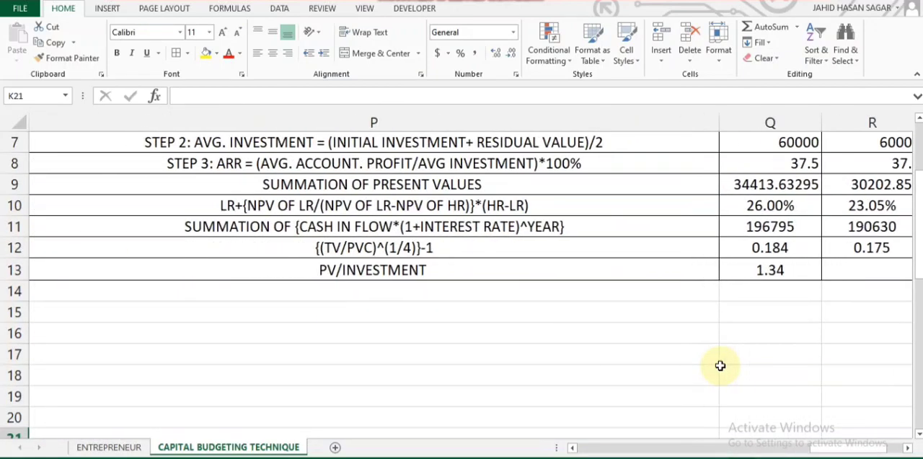
pyautogui.hscroll(3, 720, 366)
pyautogui.hscroll(-3, 720, 366)
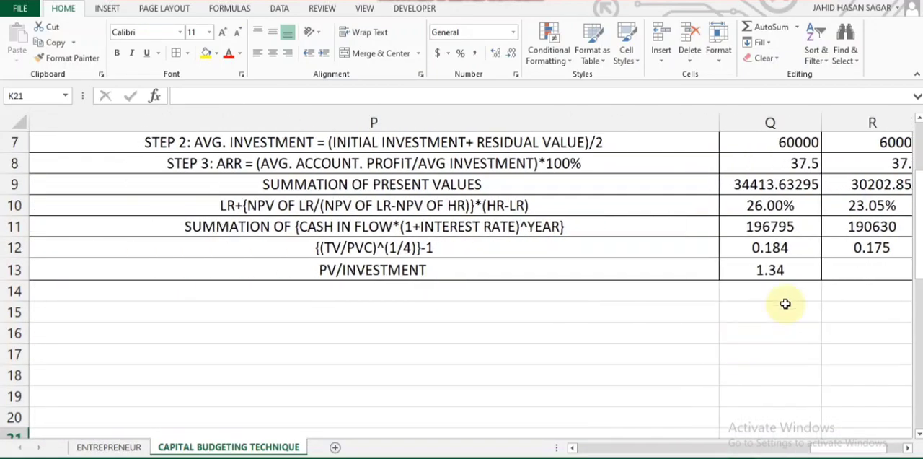
pyautogui.doubleClick(847, 275)
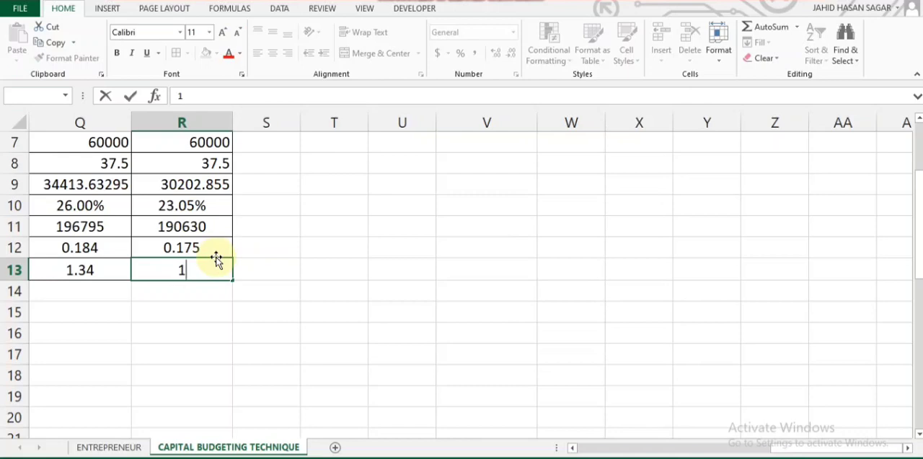
pyautogui.write('1.30')
pyautogui.press('Return')
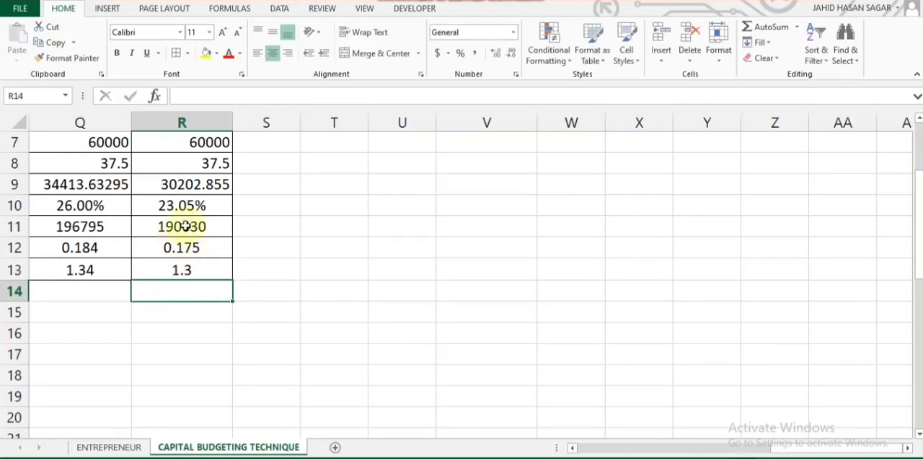
# Step: Review the comparison table from pay back period to profitability index, comparing the formulas and the Project A and Project B results
pyautogui.click(187, 224)
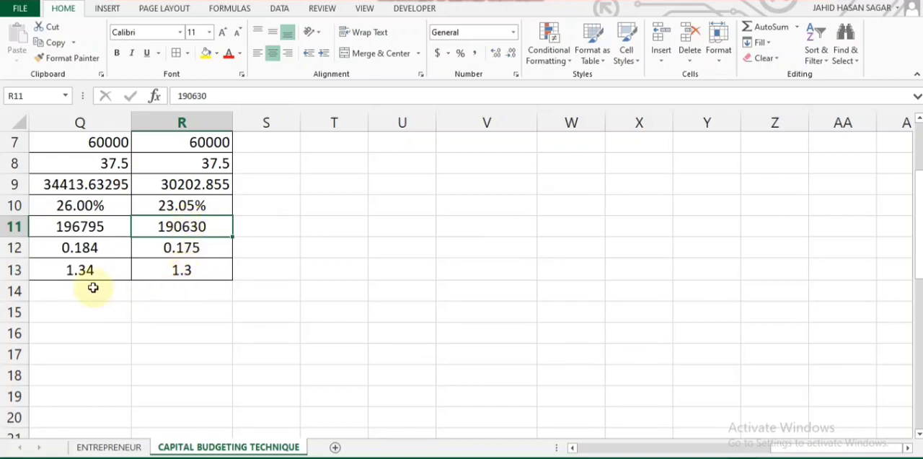
pyautogui.hscroll(-3, 129, 295)
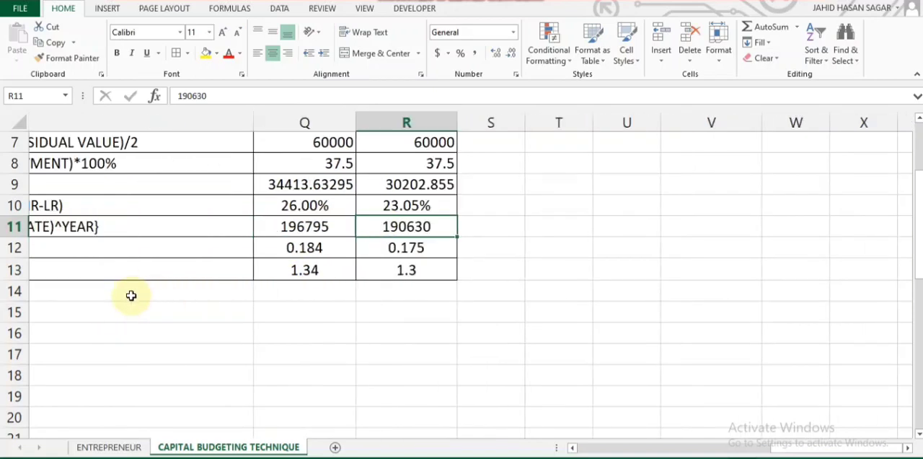
pyautogui.hscroll(3, 154, 278)
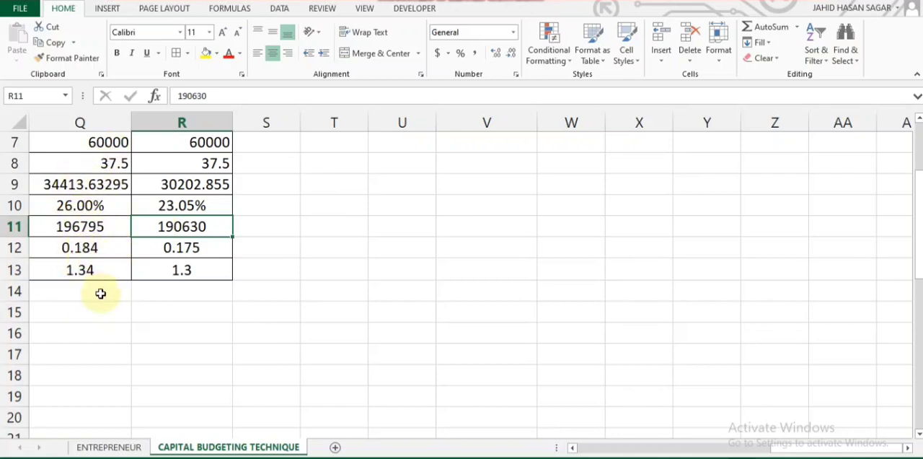
pyautogui.hscroll(-3, 104, 294)
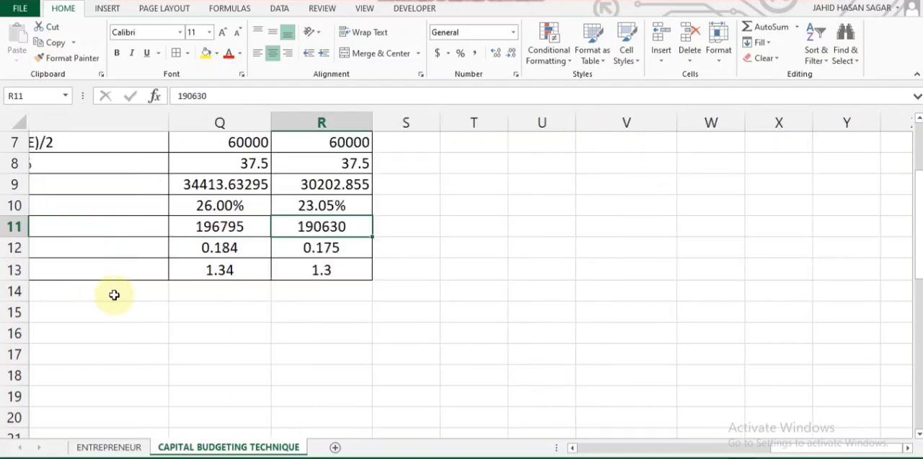
pyautogui.hscroll(-3, 114, 294)
pyautogui.scroll(1, 114, 295)
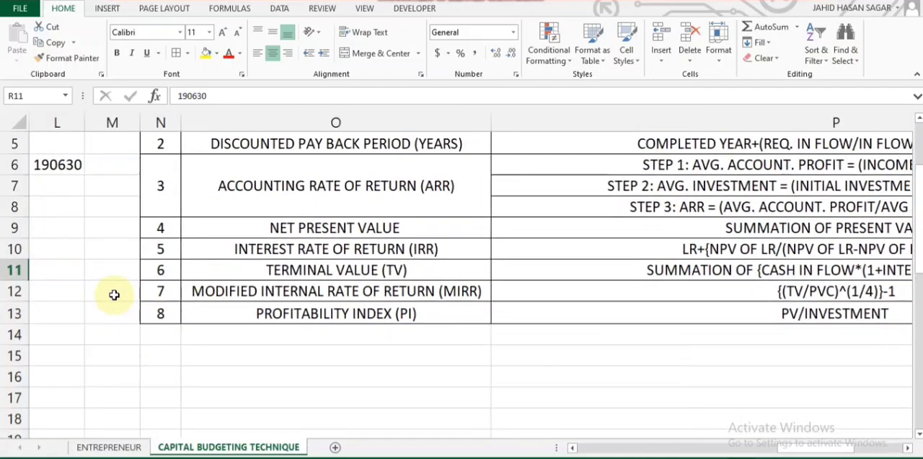
pyautogui.scroll(2, 168, 175)
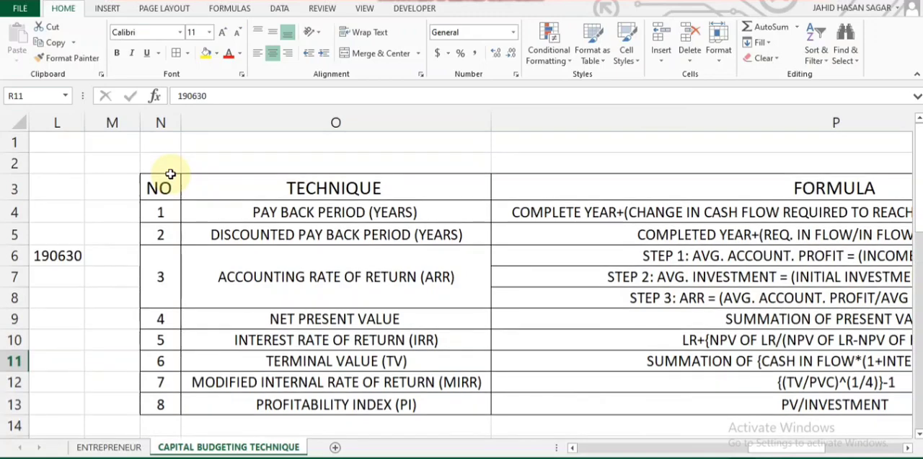
pyautogui.scroll(-2, 171, 178)
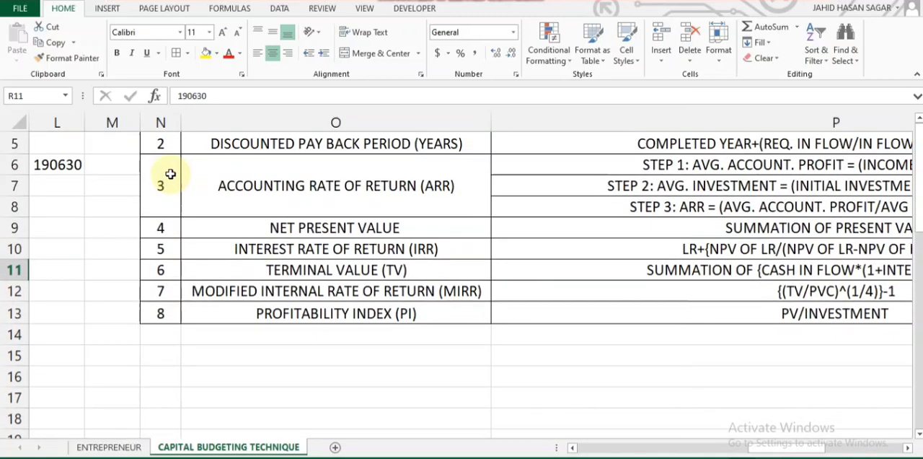
pyautogui.hscroll(5, 502, 205)
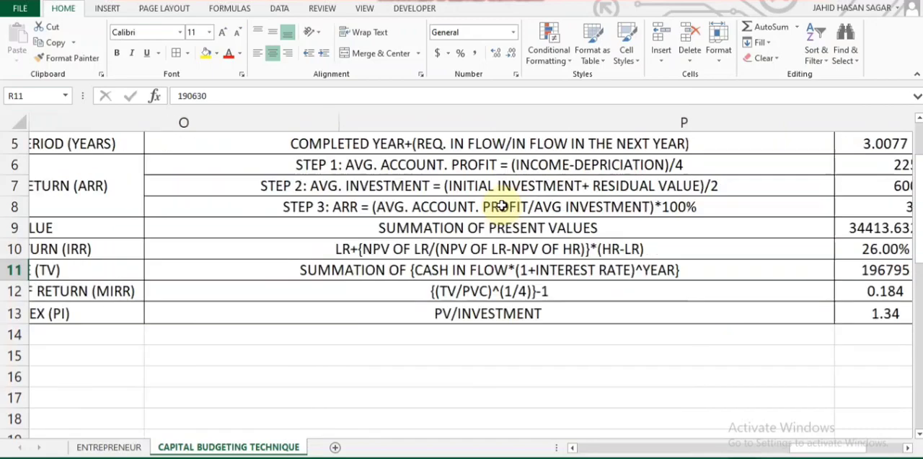
pyautogui.scroll(1, 502, 205)
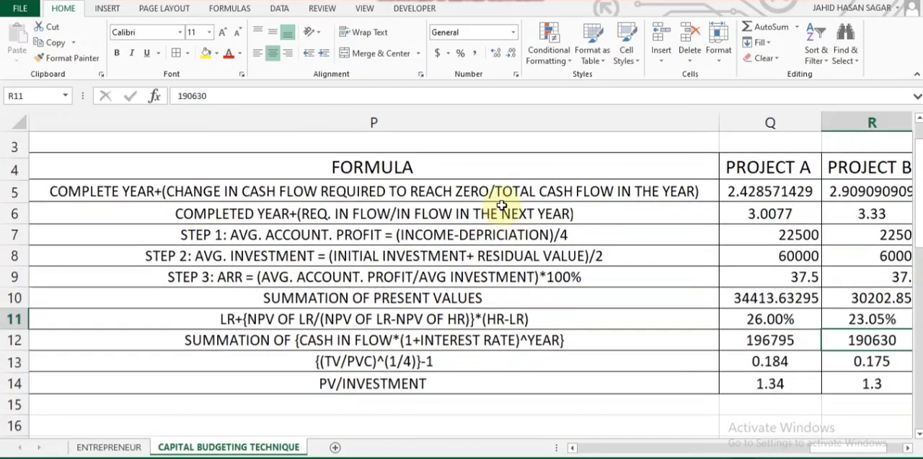
pyautogui.hscroll(2, 502, 205)
pyautogui.hscroll(-2, 502, 205)
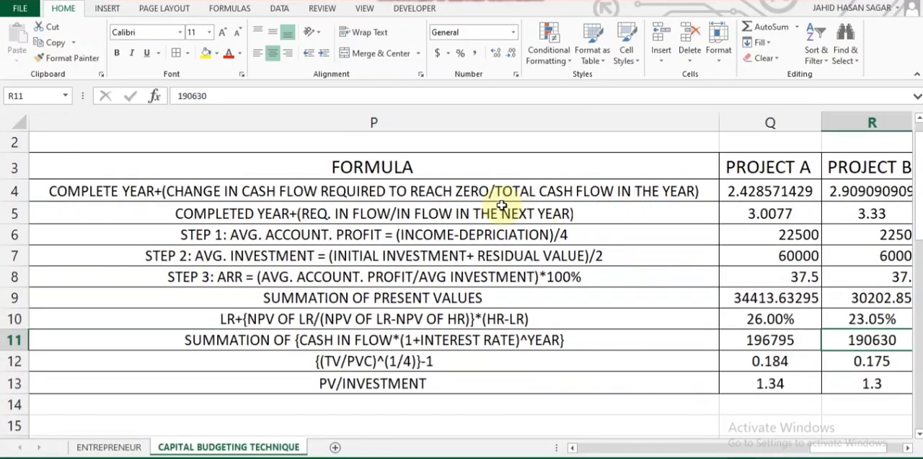
pyautogui.hscroll(3, 640, 319)
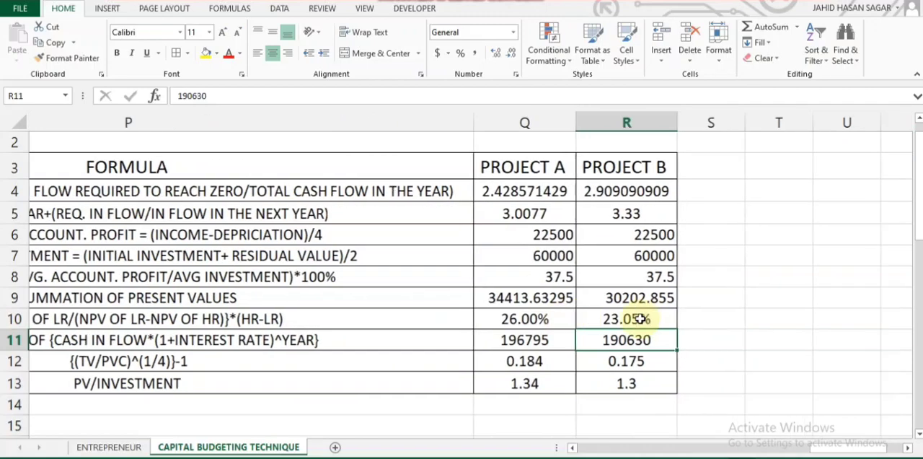
pyautogui.hscroll(-3, 642, 319)
pyautogui.hscroll(-1, 641, 318)
pyautogui.keyDown('ctrl'); pyautogui.scroll(-3, 640, 319); pyautogui.keyUp('ctrl')
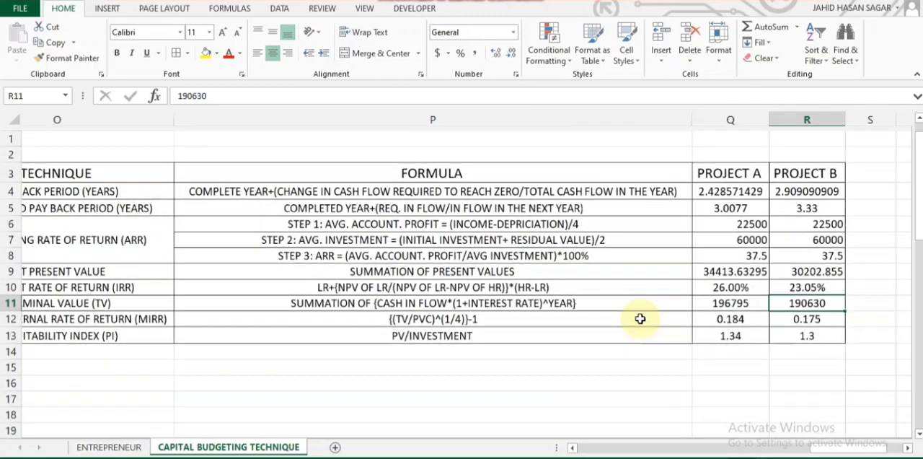
pyautogui.hscroll(-3, 640, 319)
pyautogui.keyDown('ctrl'); pyautogui.scroll(-1, 640, 319); pyautogui.keyUp('ctrl')
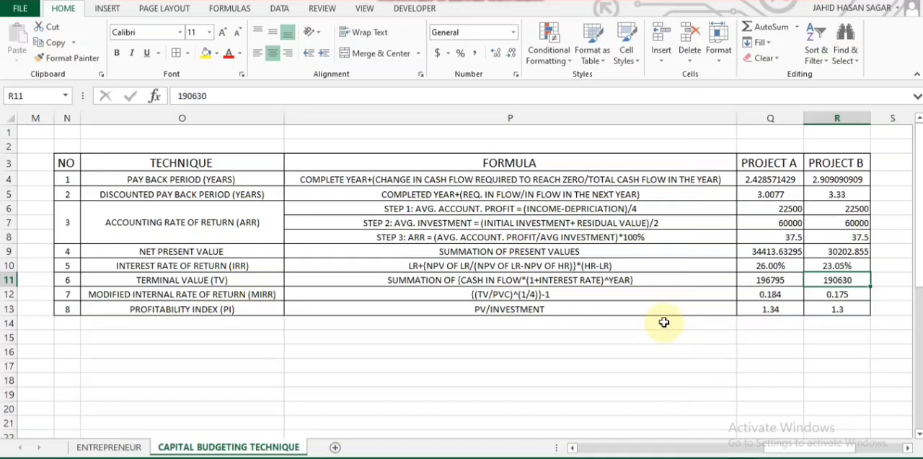
pyautogui.click(664, 321)
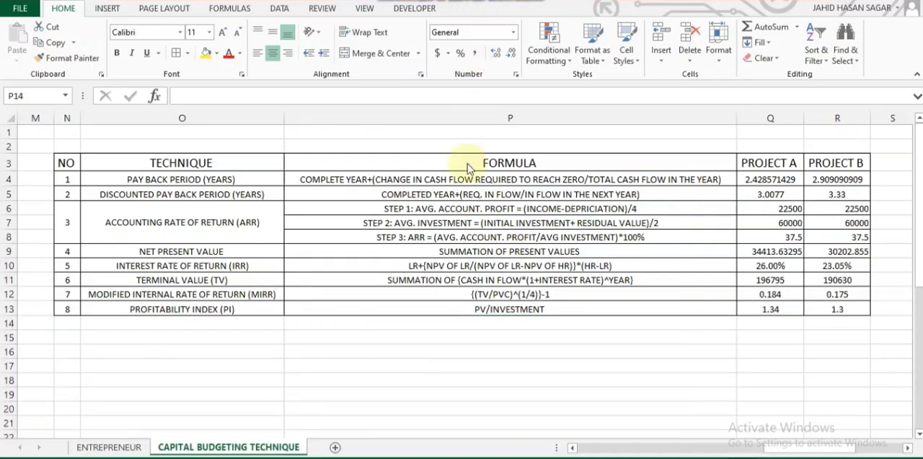
pyautogui.click(463, 311)
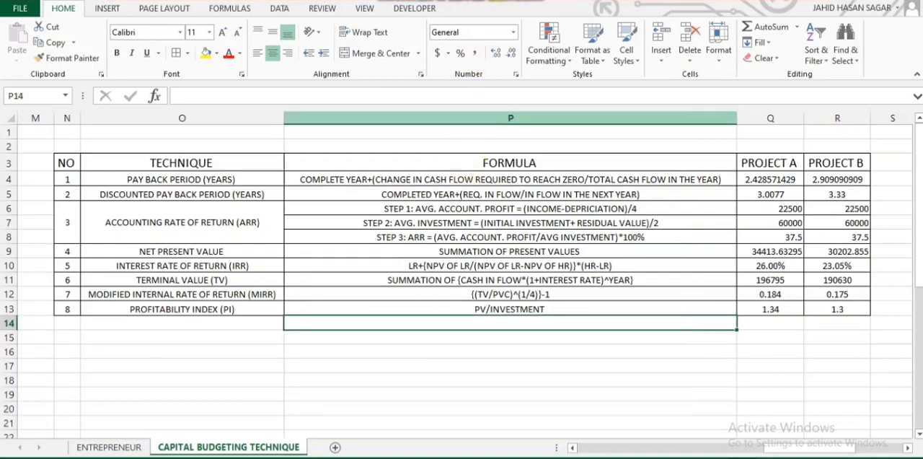
pyautogui.click(439, 366)
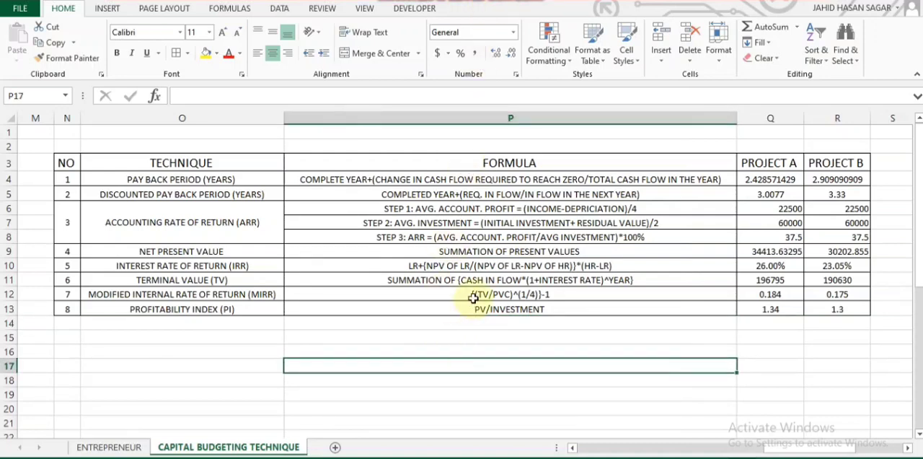
pyautogui.scroll(4, 473, 297)
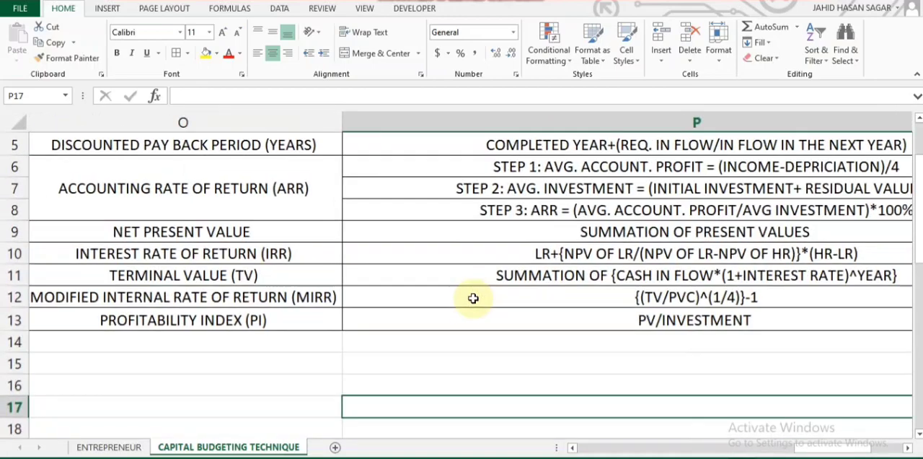
pyautogui.scroll(-4, 473, 298)
pyautogui.scroll(-2, 473, 298)
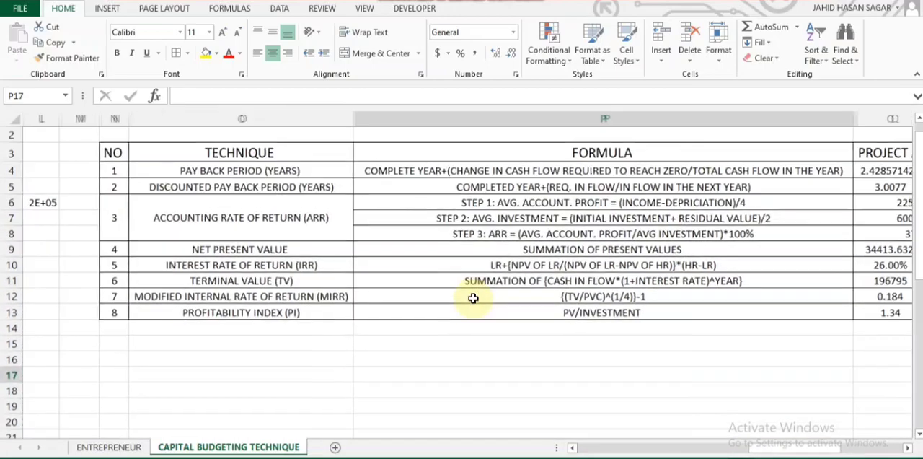
pyautogui.scroll(2, 473, 298)
pyautogui.scroll(-3, 473, 298)
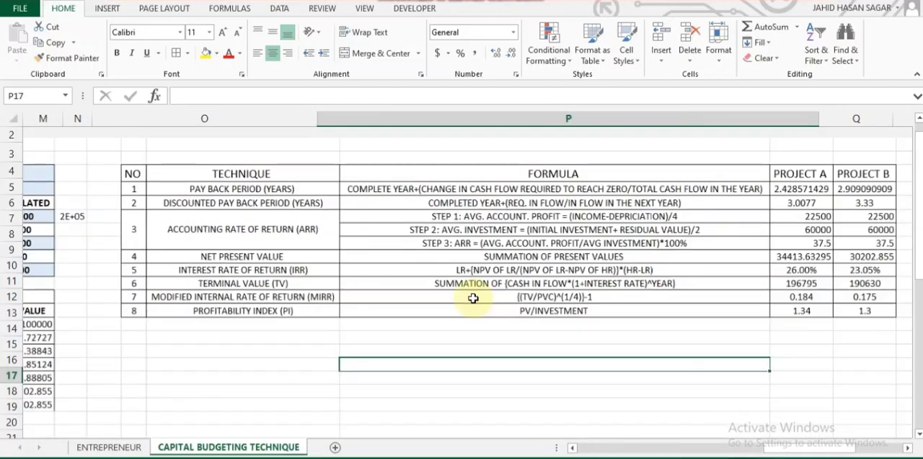
pyautogui.scroll(2, 473, 298)
pyautogui.hscroll(1, 473, 297)
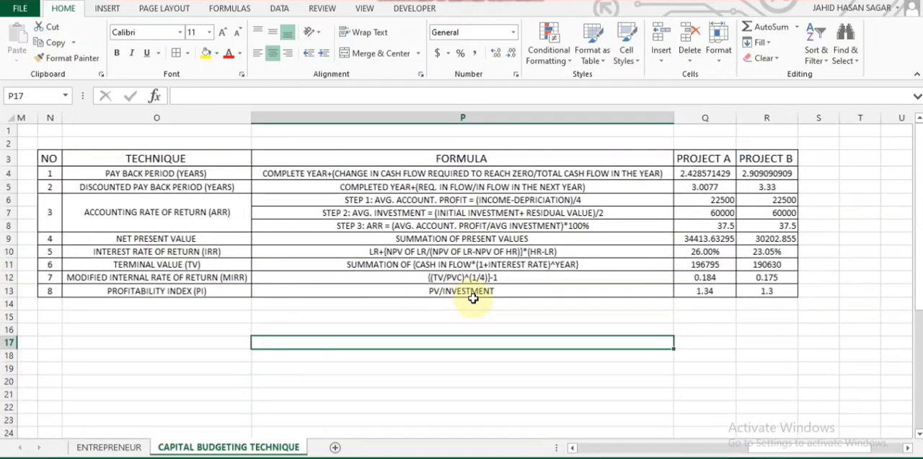